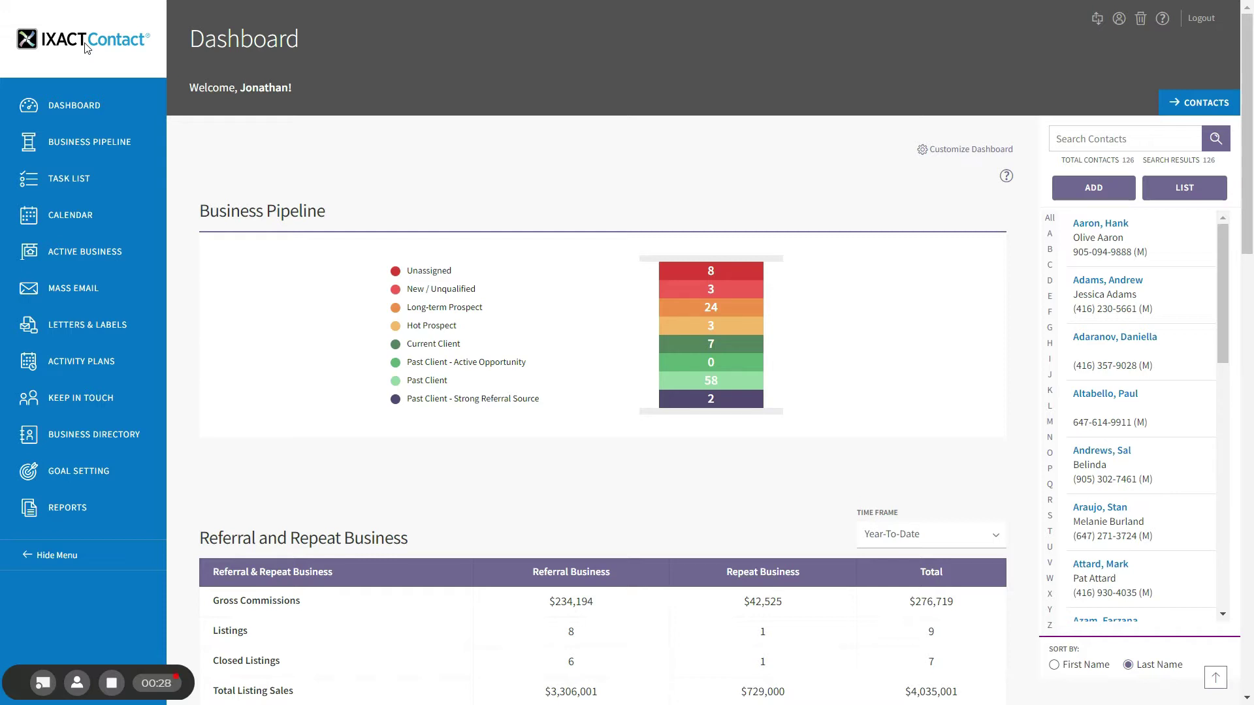
Step: Open the User Profile page from the header icon
left_click(1119, 19)
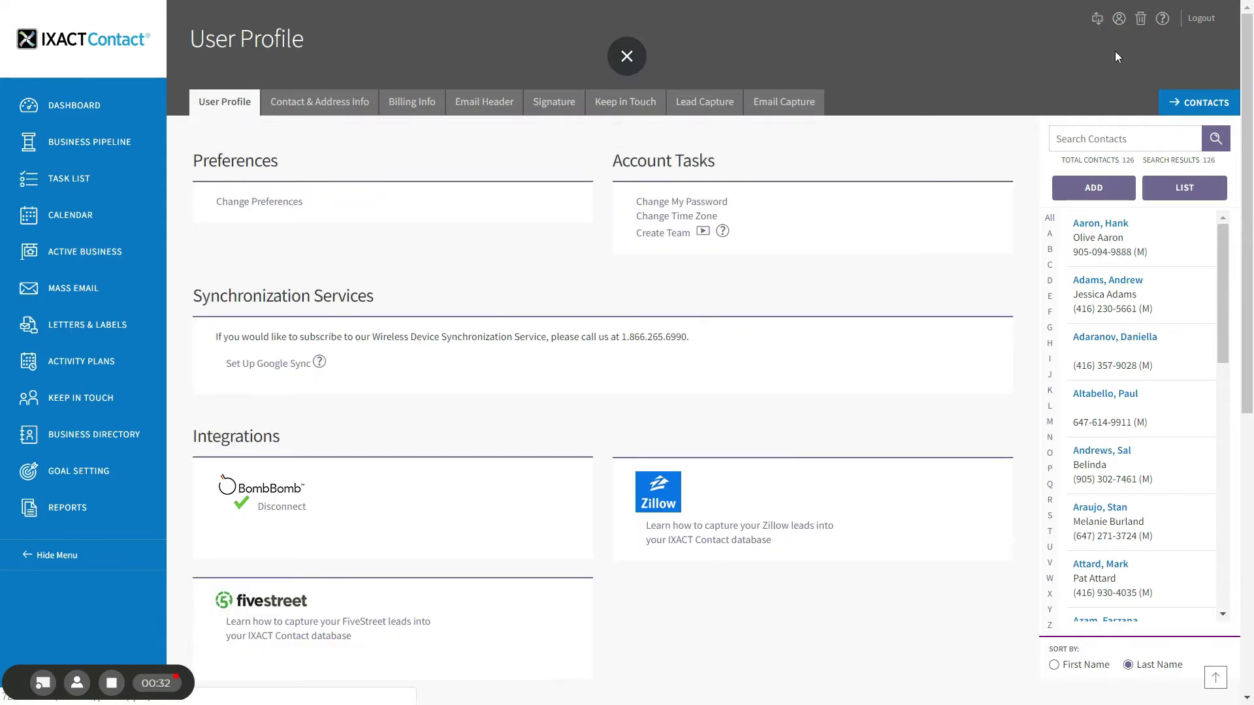
Step: Turn on the Keep in Touch Coach and confirm deactivating Keep in Touch Calls
left_click(629, 106)
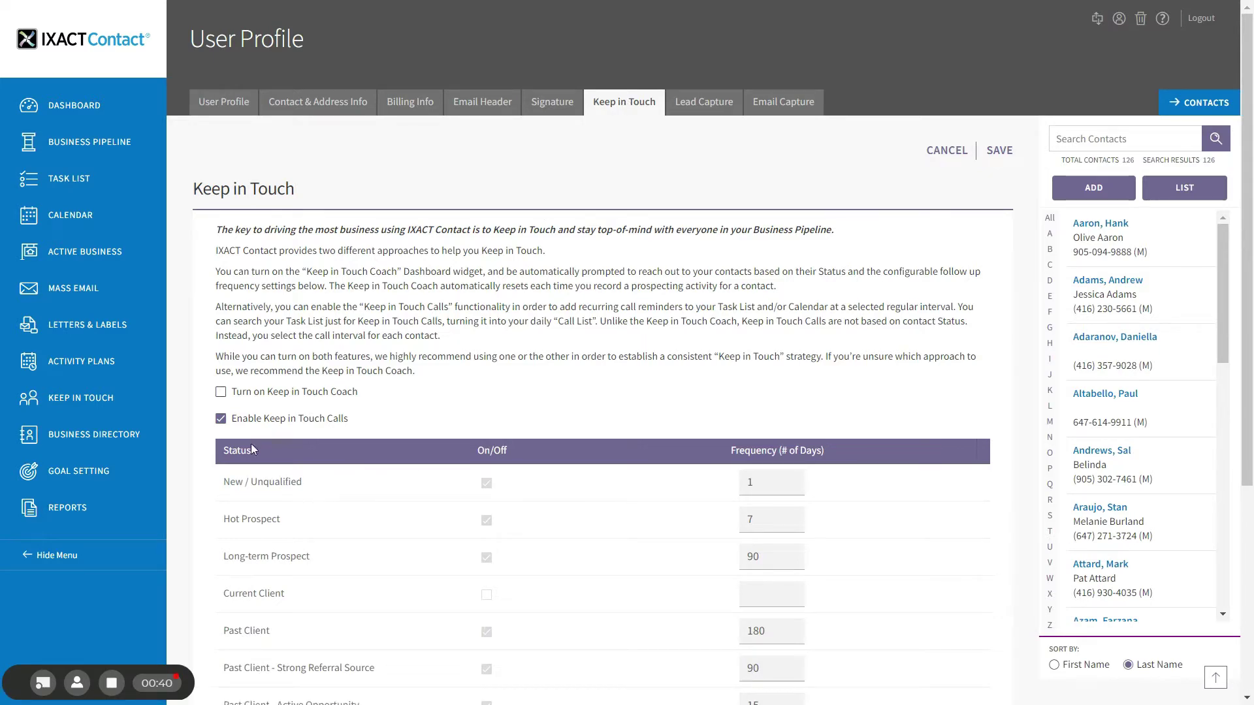
left_click(221, 393)
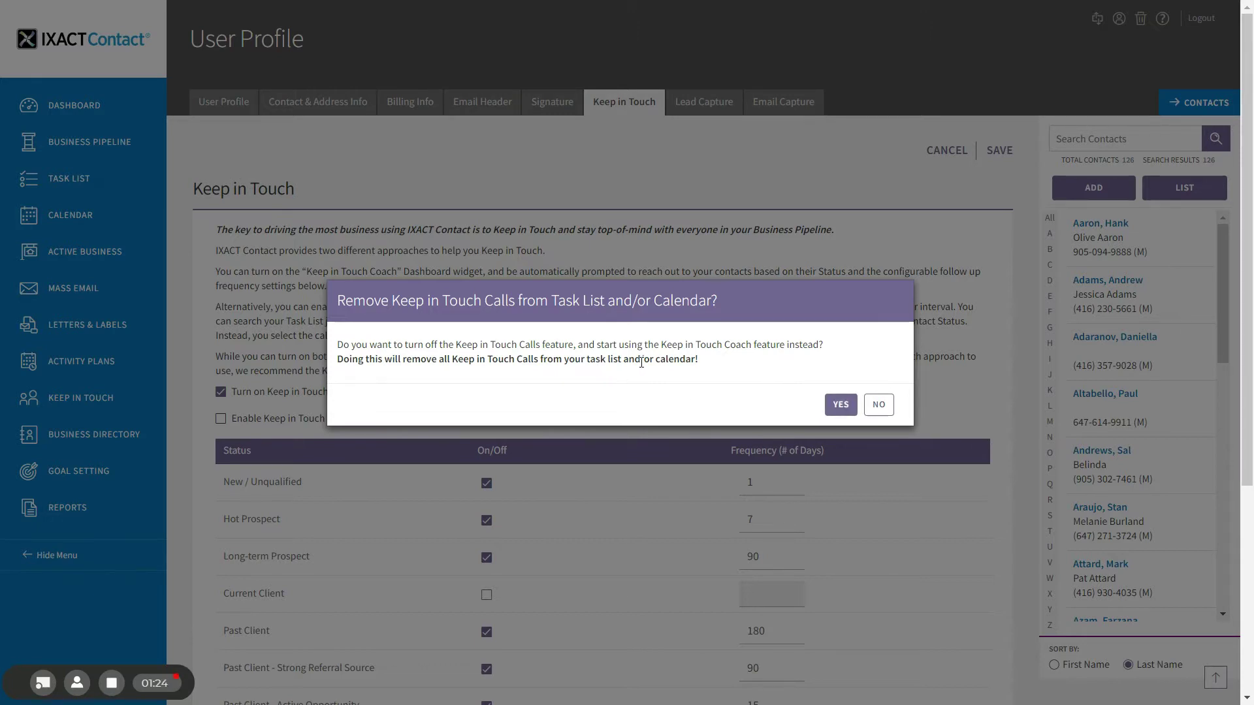
left_click(840, 405)
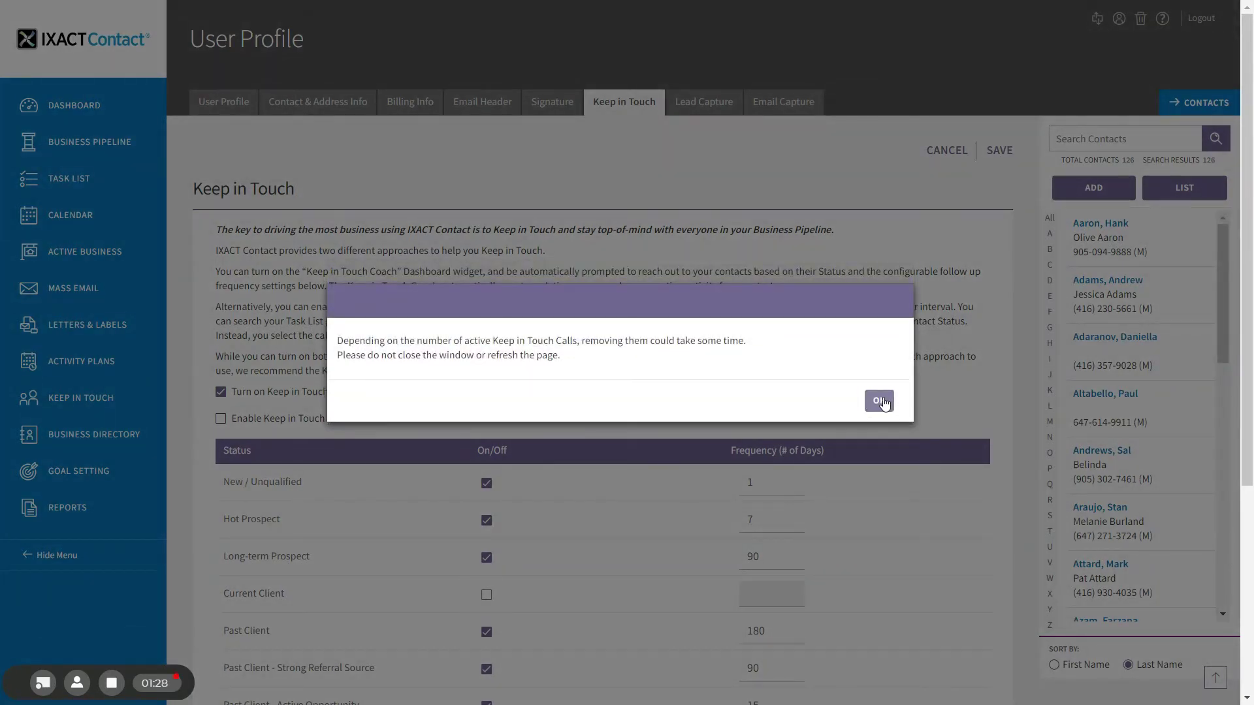
left_click(879, 401)
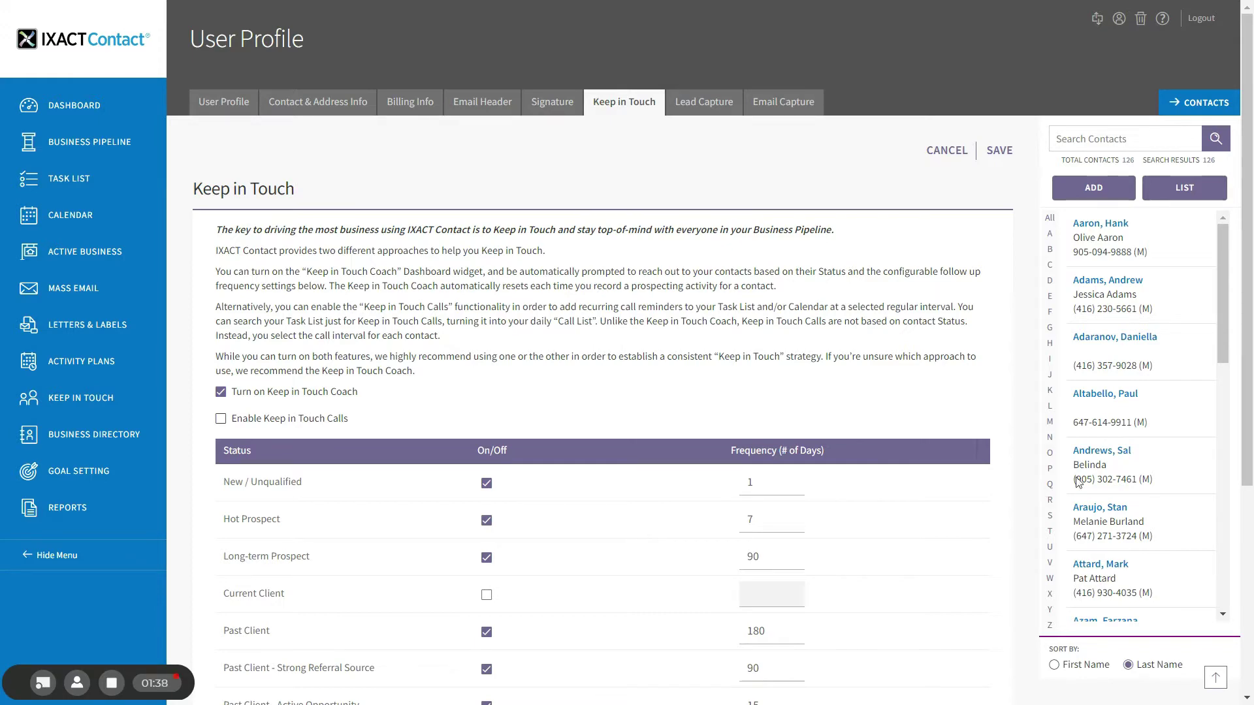
Step: Set the Hot Prospect follow-up frequency to 10 days and save the Keep in Touch settings
left_click_drag(1248, 359, 1251, 534)
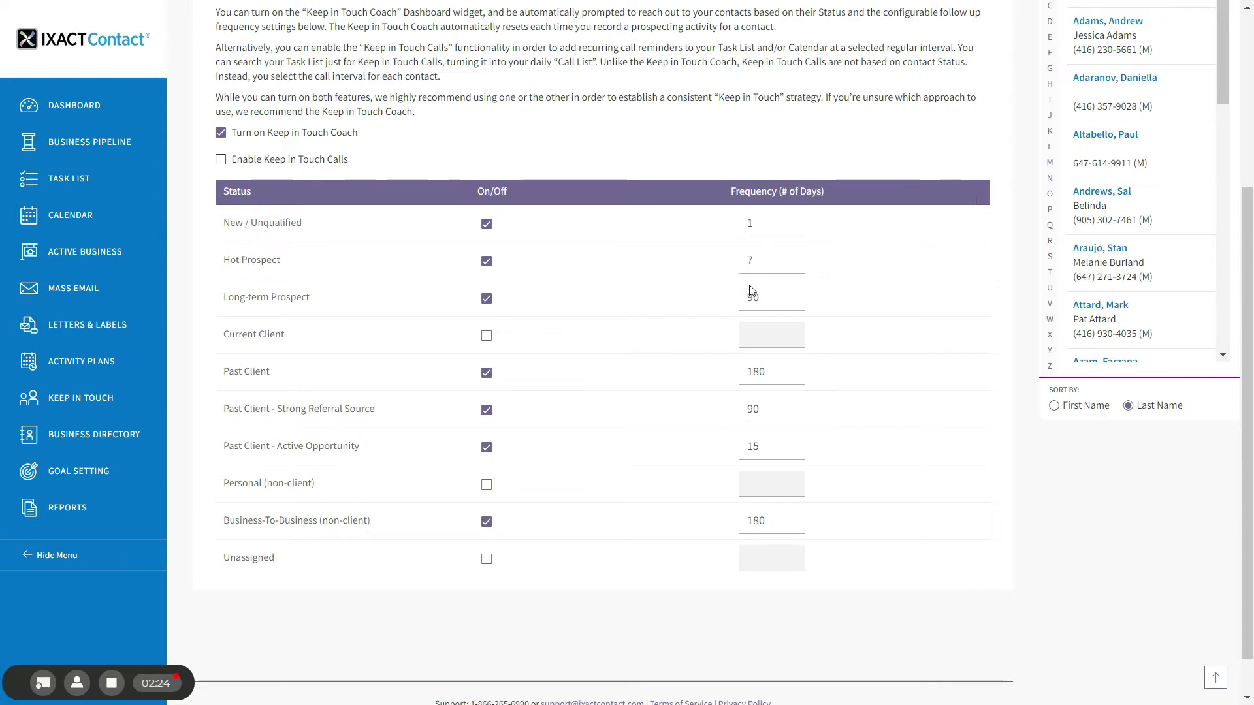
left_click(761, 265)
key("BackSpace")
type("10")
left_click_drag(1248, 300, 1249, 129)
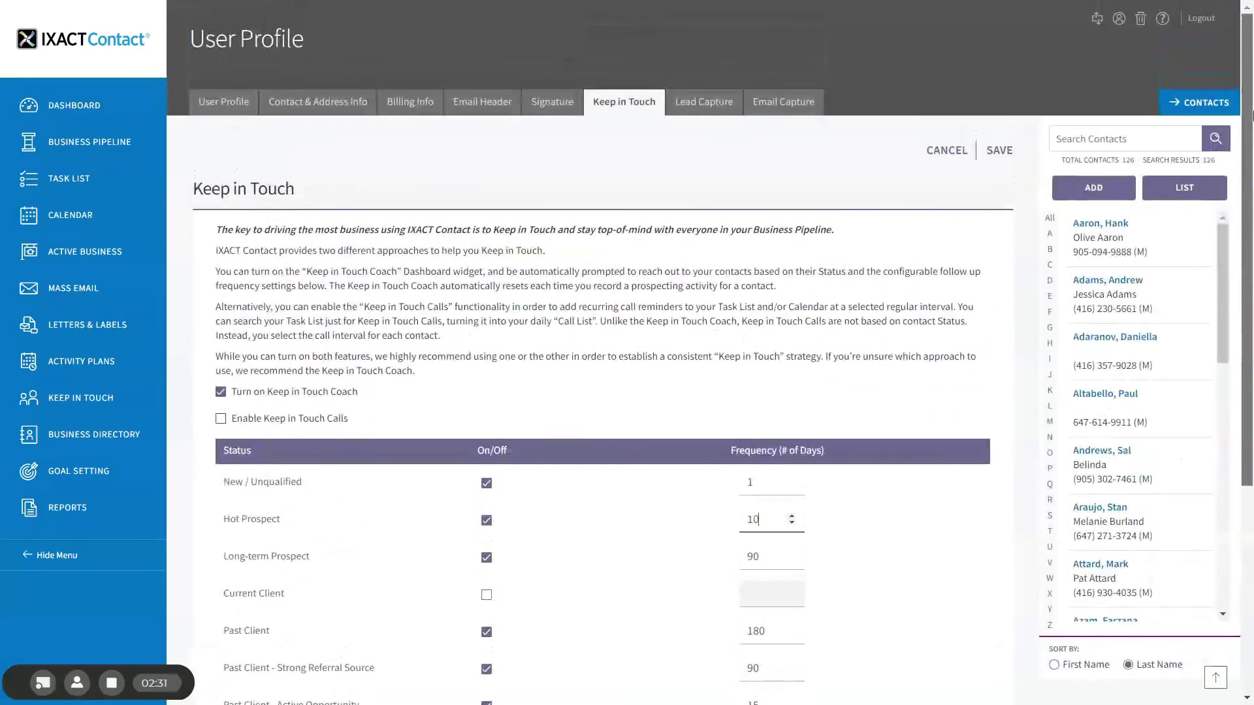
left_click(999, 151)
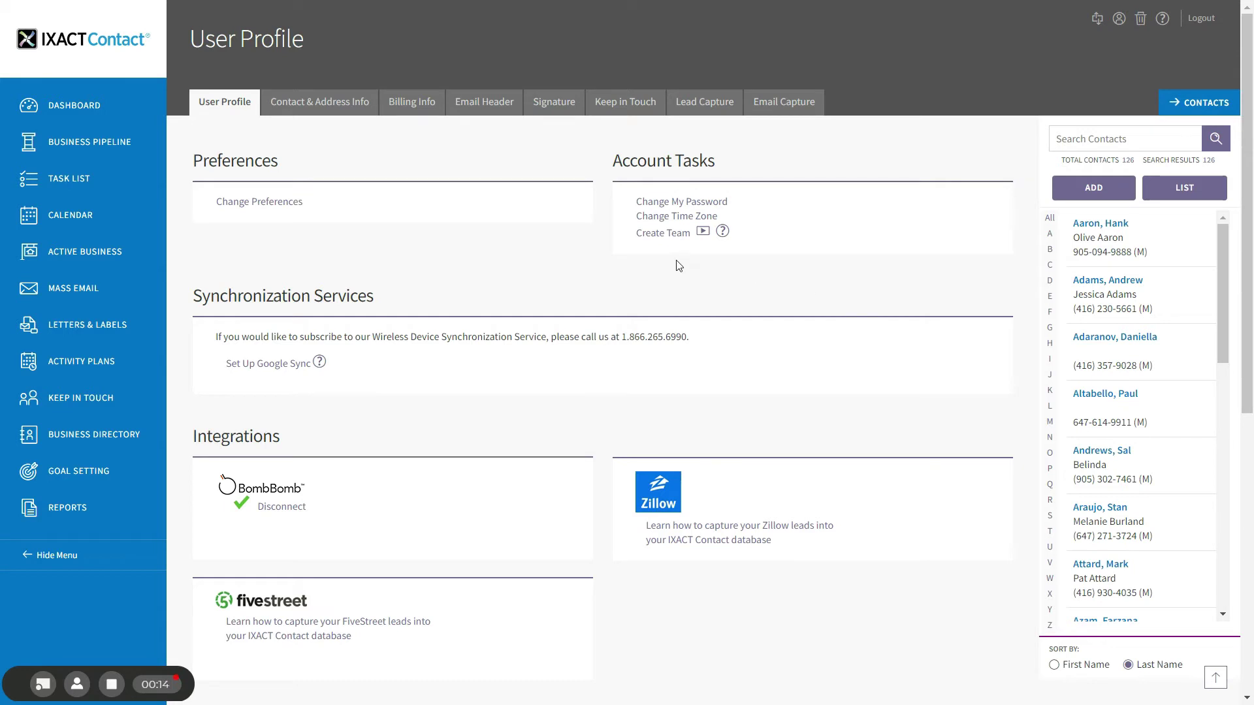
Step: Return to the dashboard and open the first Keep in Touch Coach prospect's contact profile
left_click(72, 115)
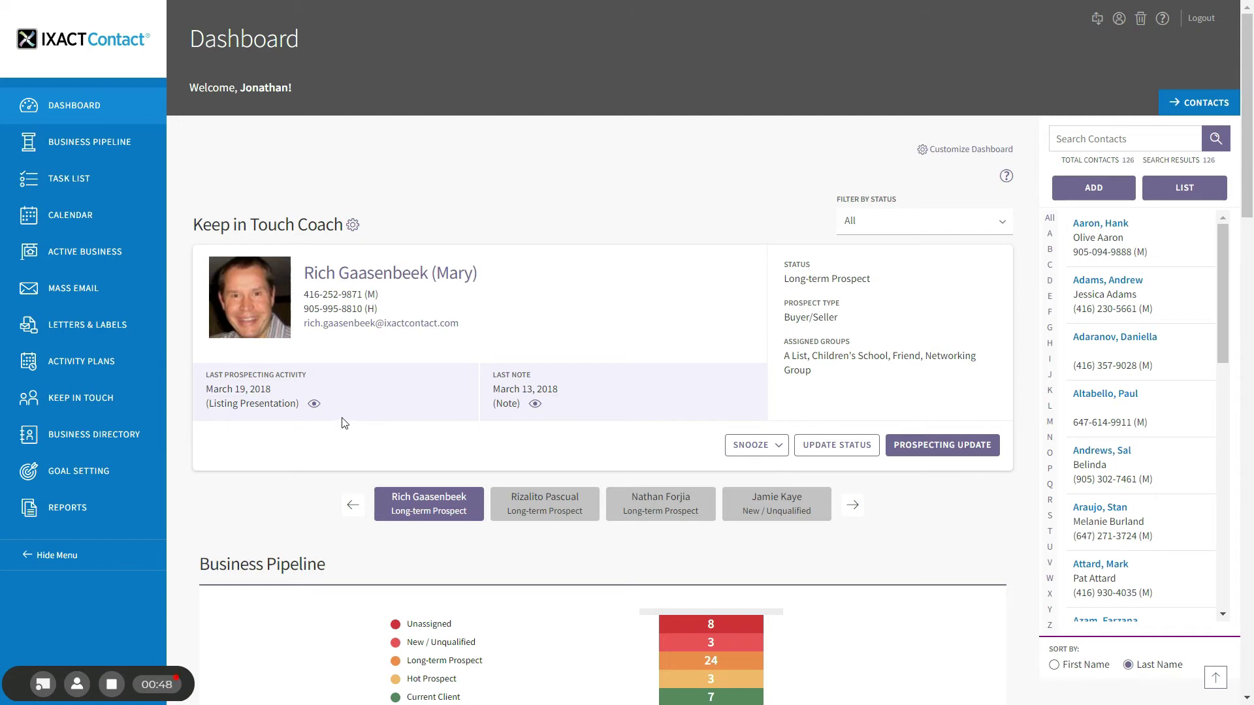
mouse_move(315, 406)
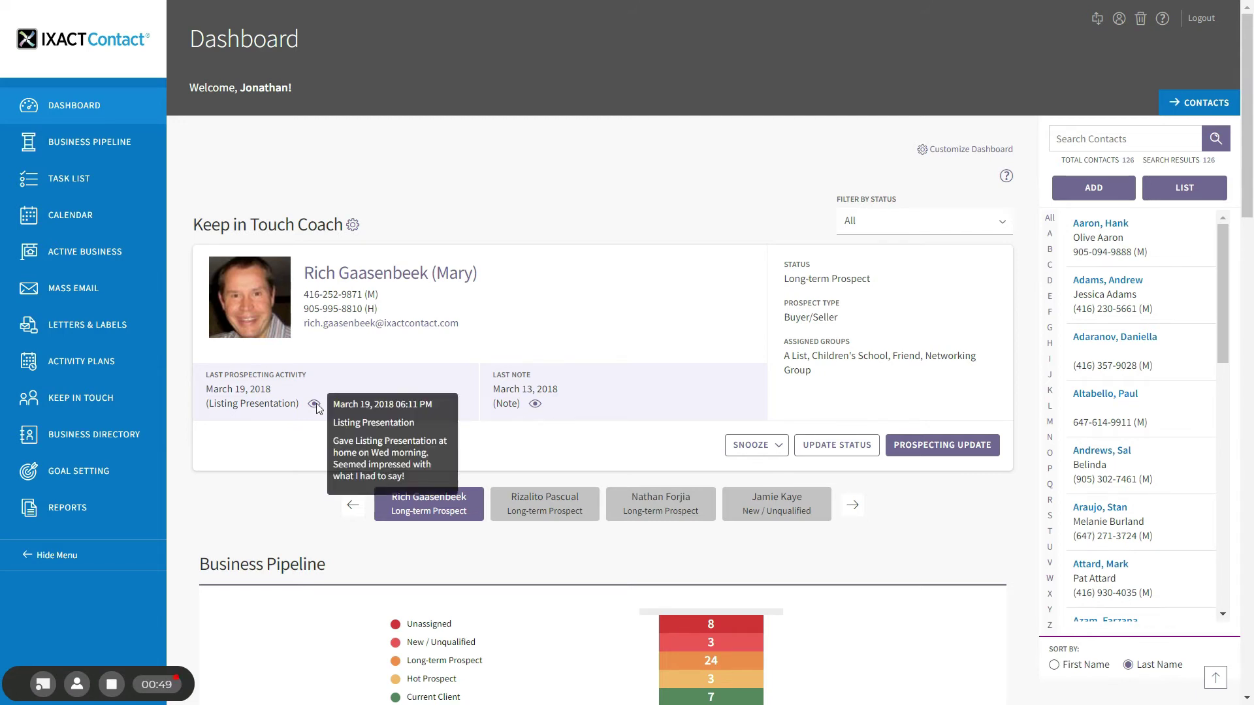
mouse_move(537, 407)
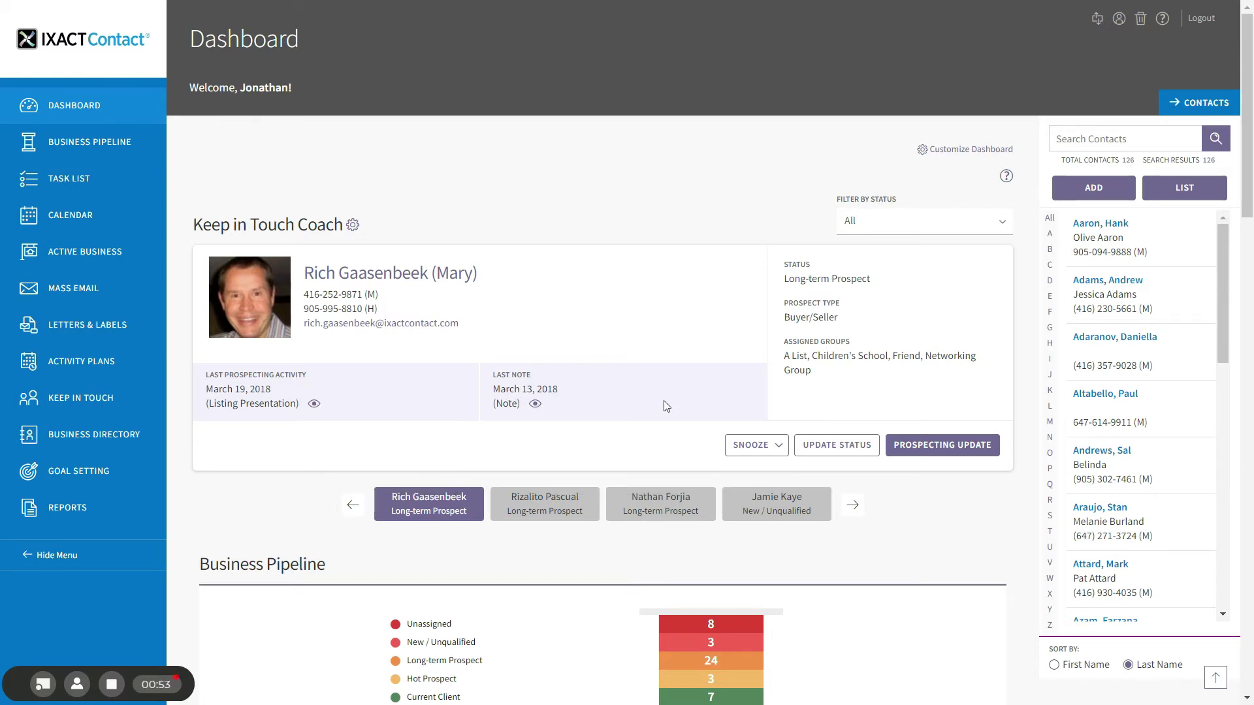
left_click(384, 272)
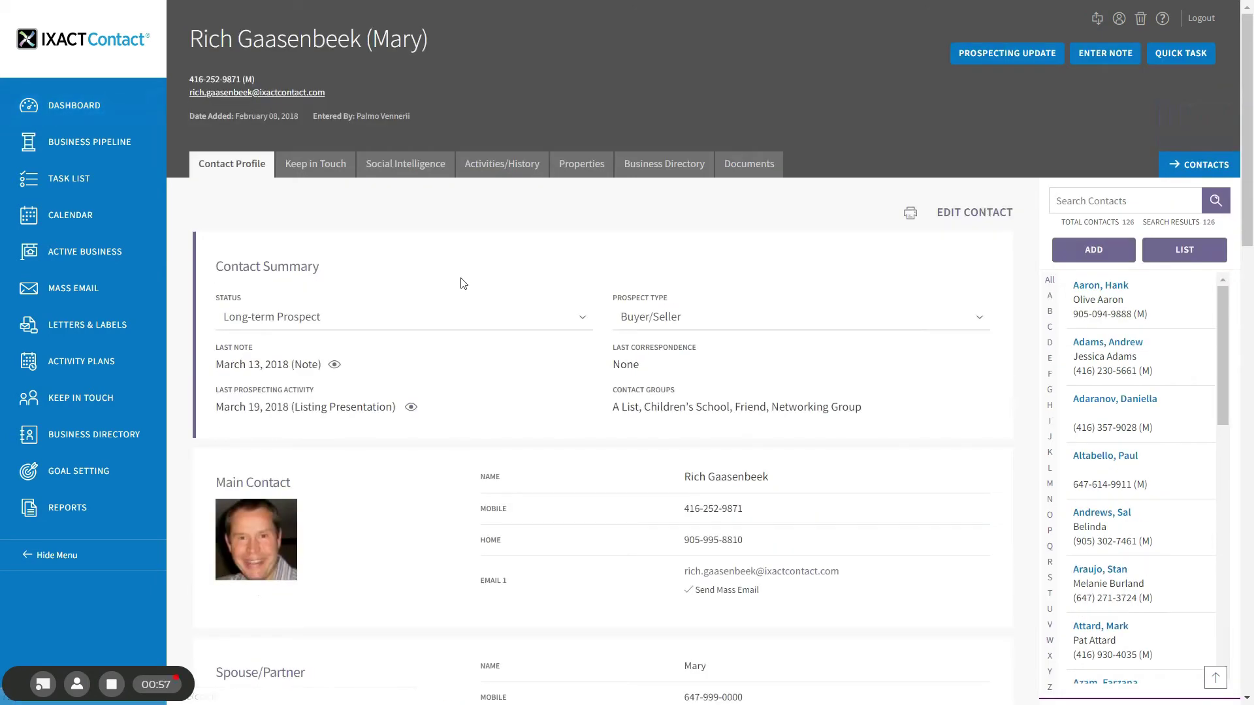
scroll(1252, 245, "down", 3)
left_click_drag(1252, 245, 1218, 369)
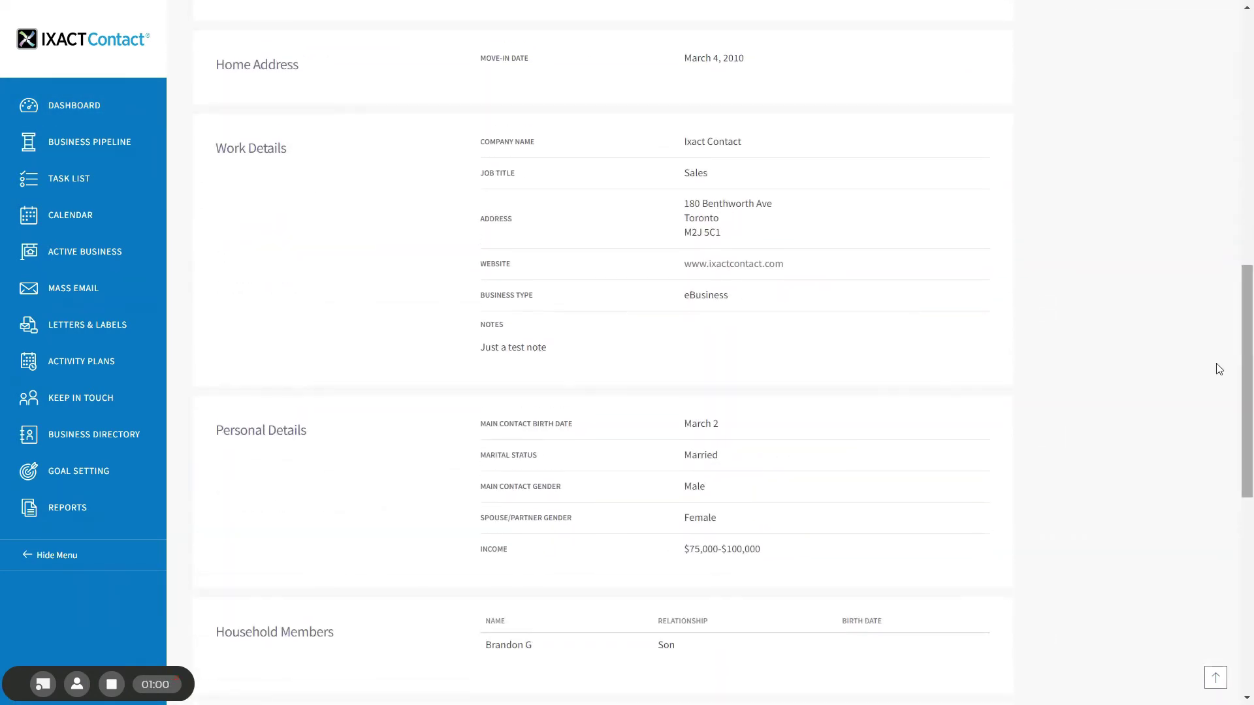
left_click(75, 114)
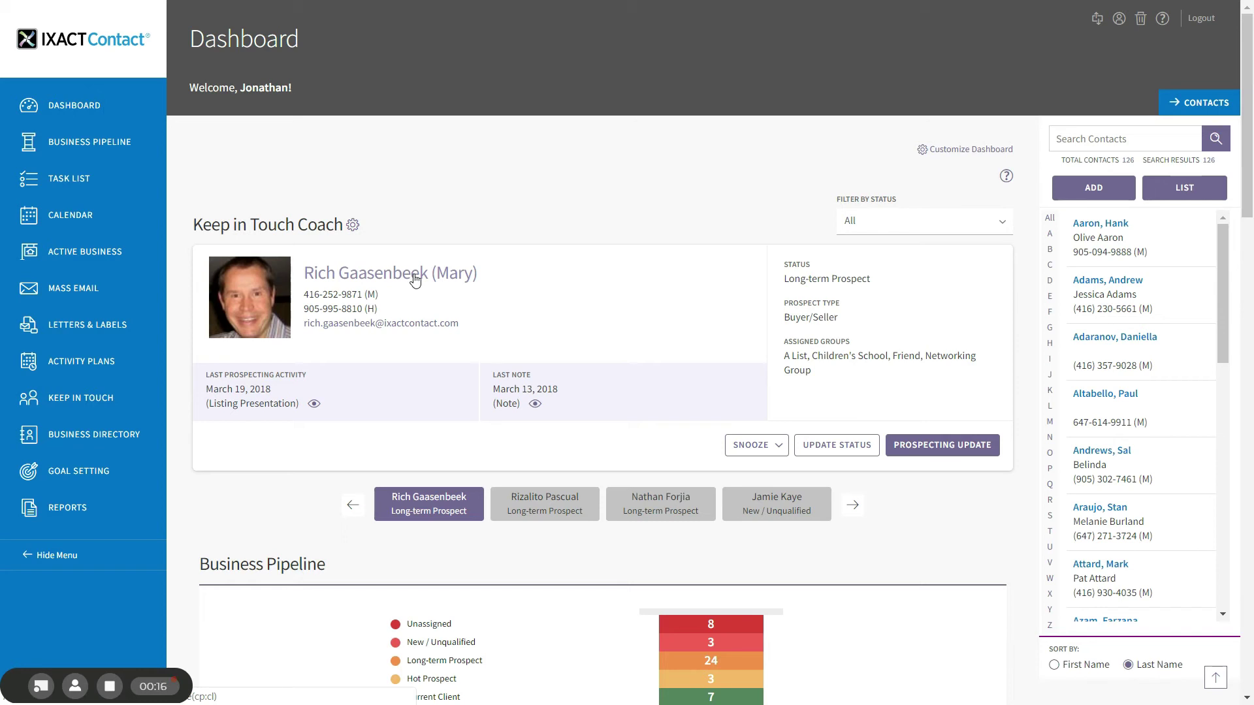
left_click(914, 224)
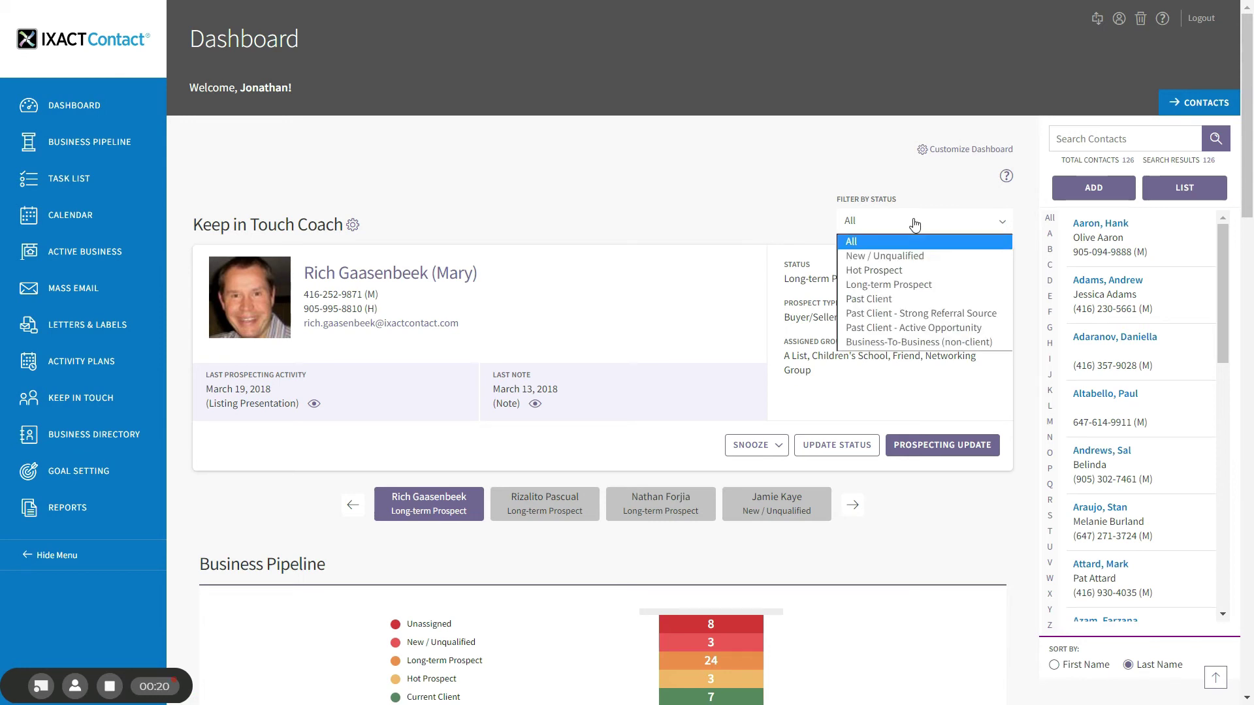
left_click(914, 256)
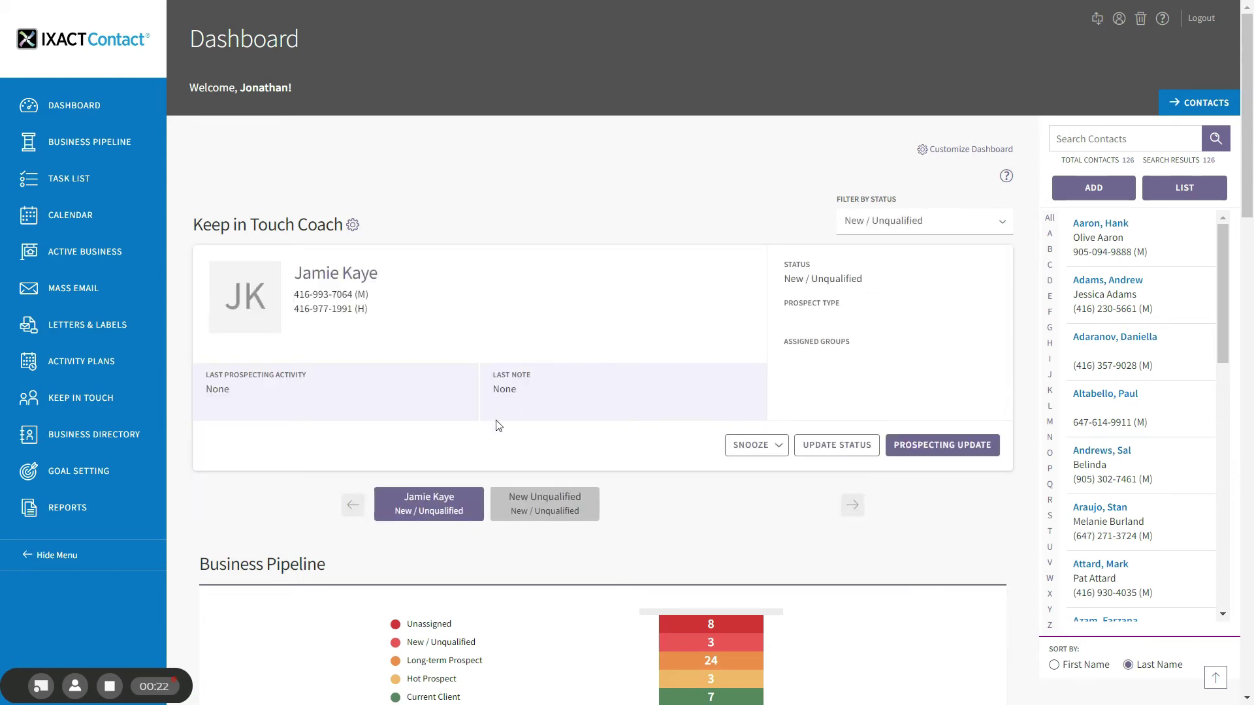
left_click(934, 221)
left_click(888, 248)
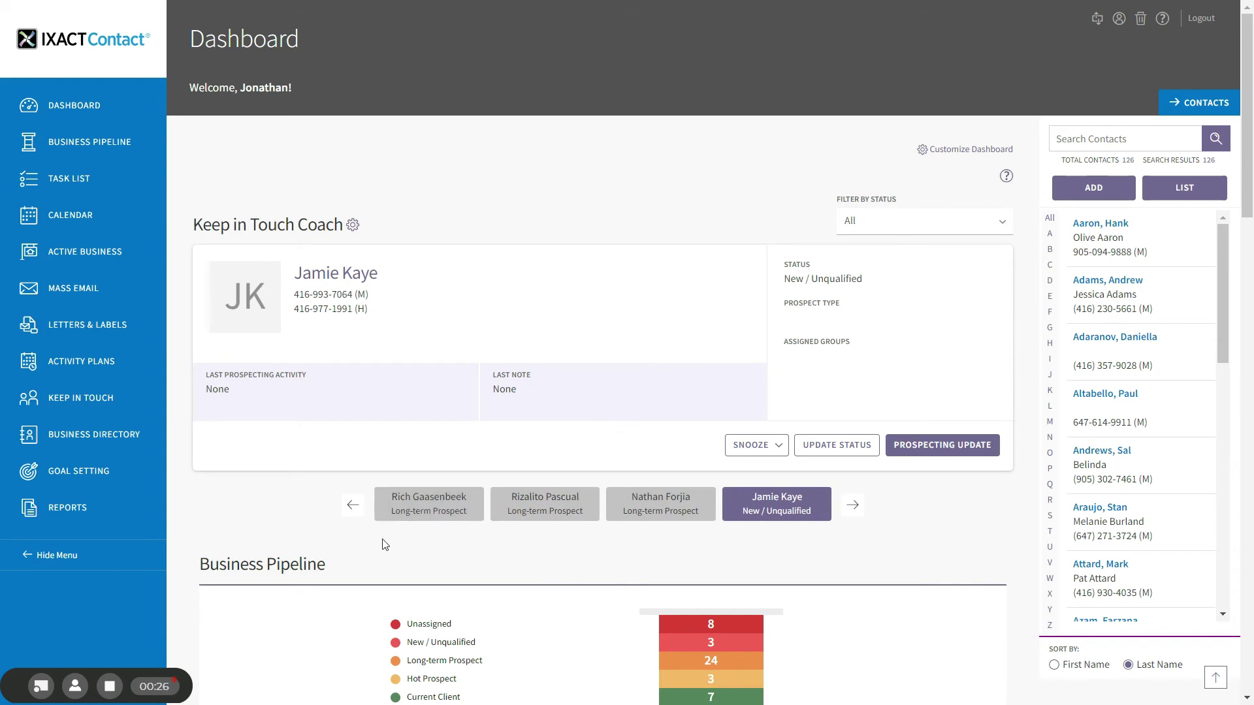
left_click(435, 499)
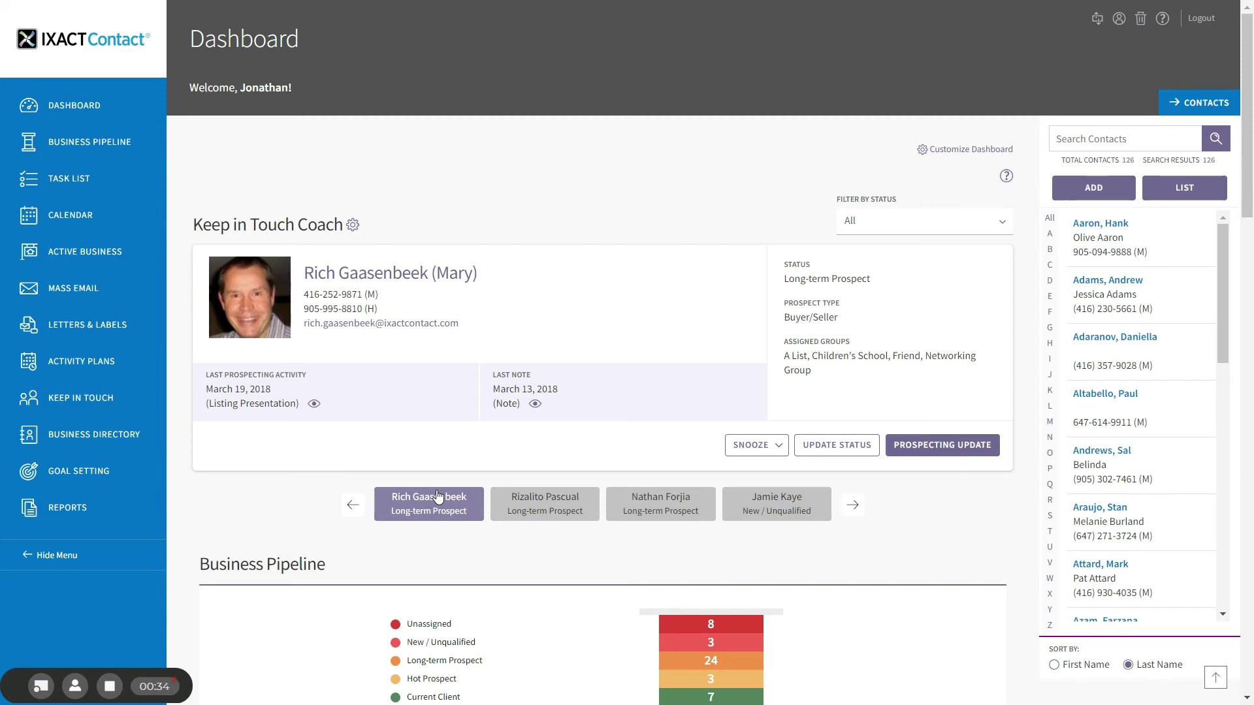
left_click(560, 511)
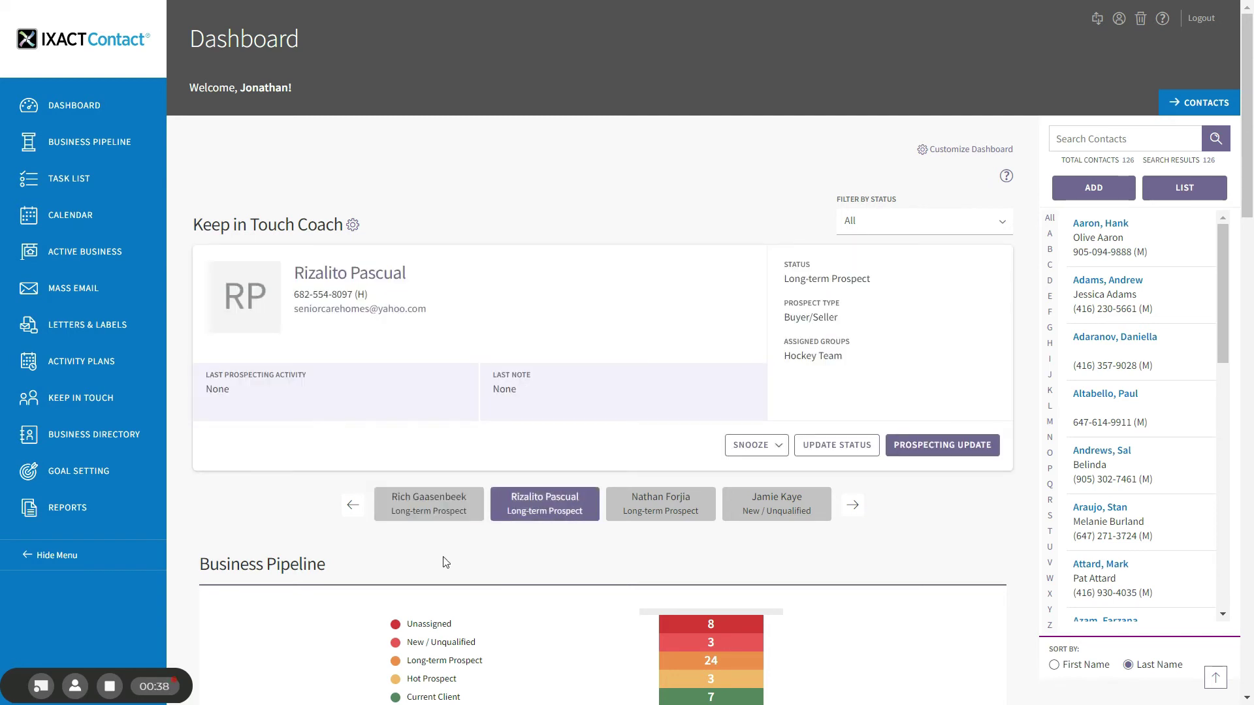
left_click(353, 505)
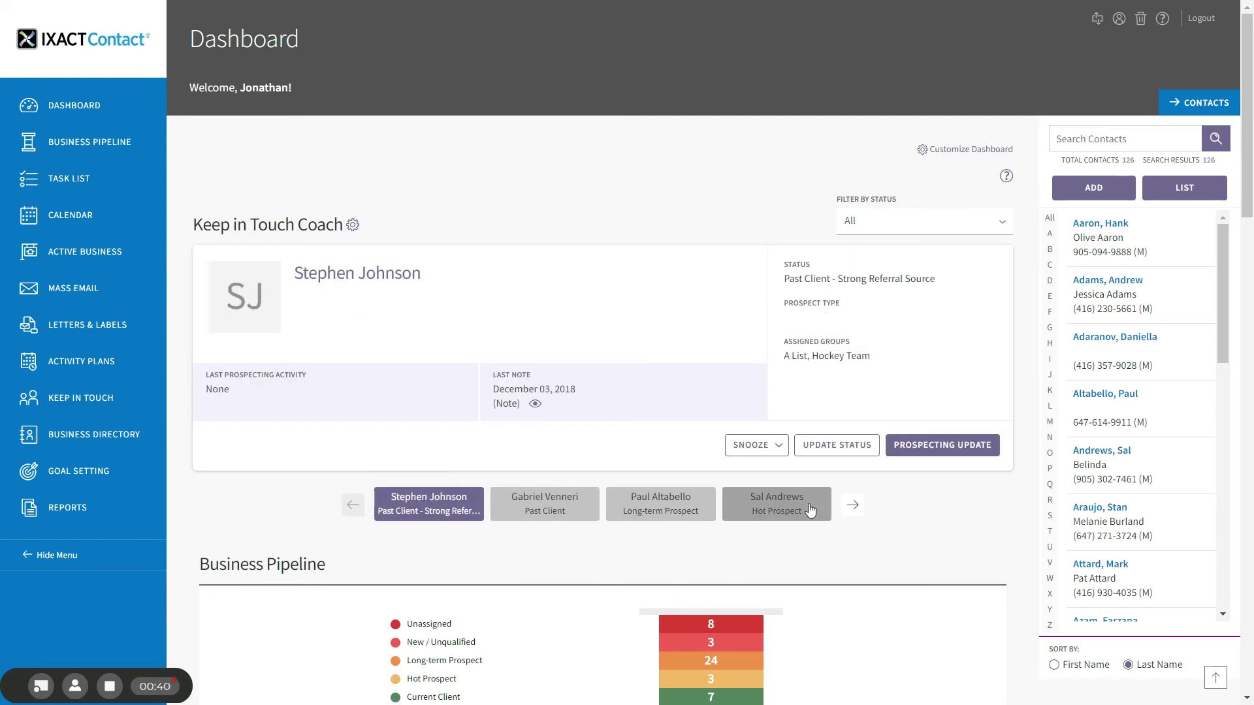
left_click(852, 507)
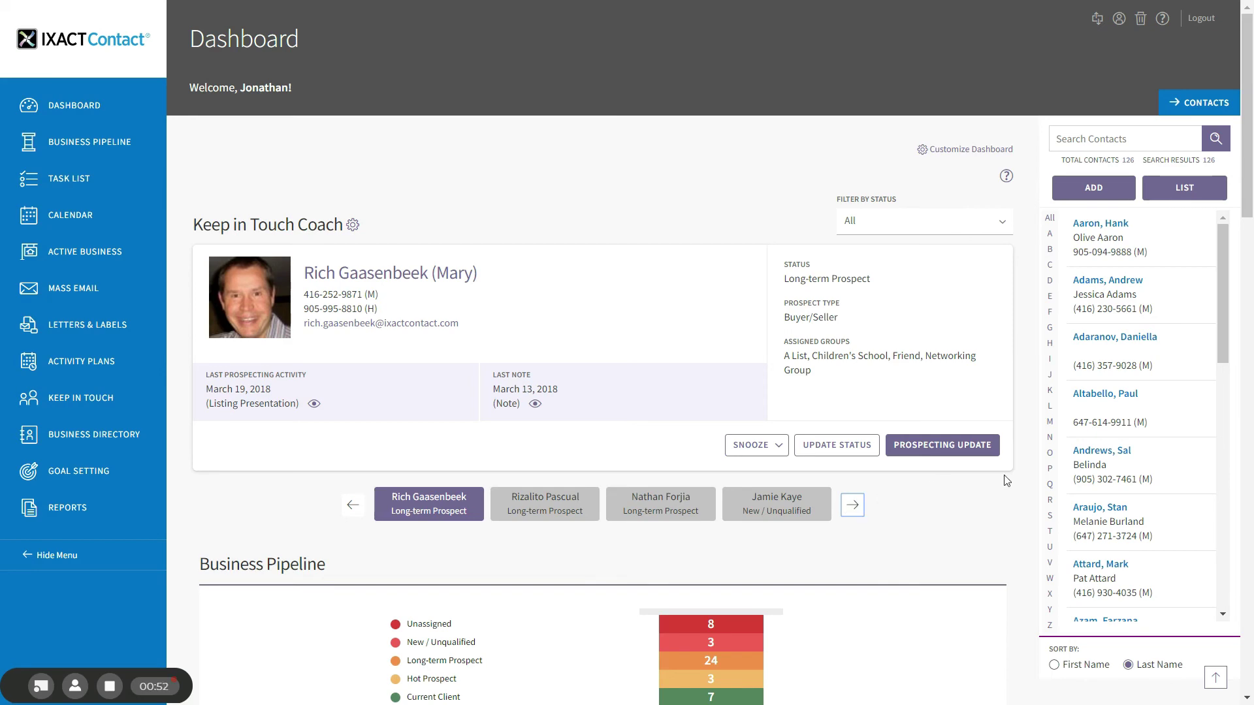
left_click(980, 453)
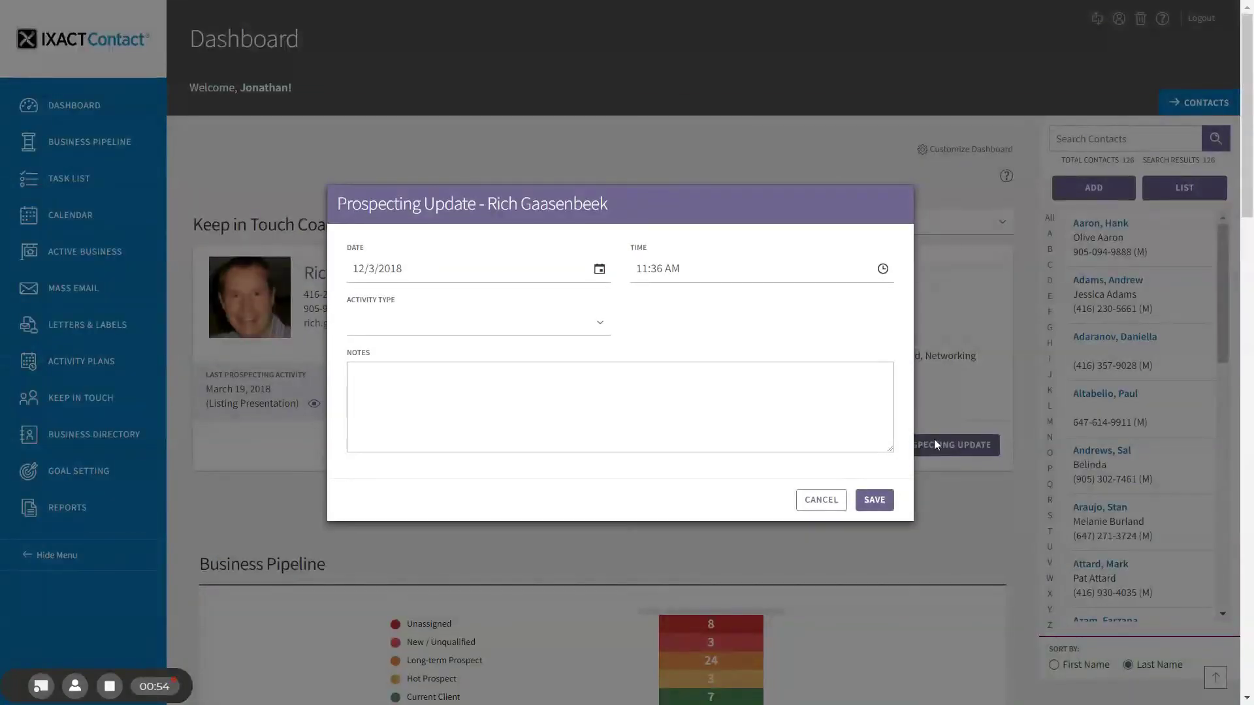
left_click(540, 324)
left_click(490, 357)
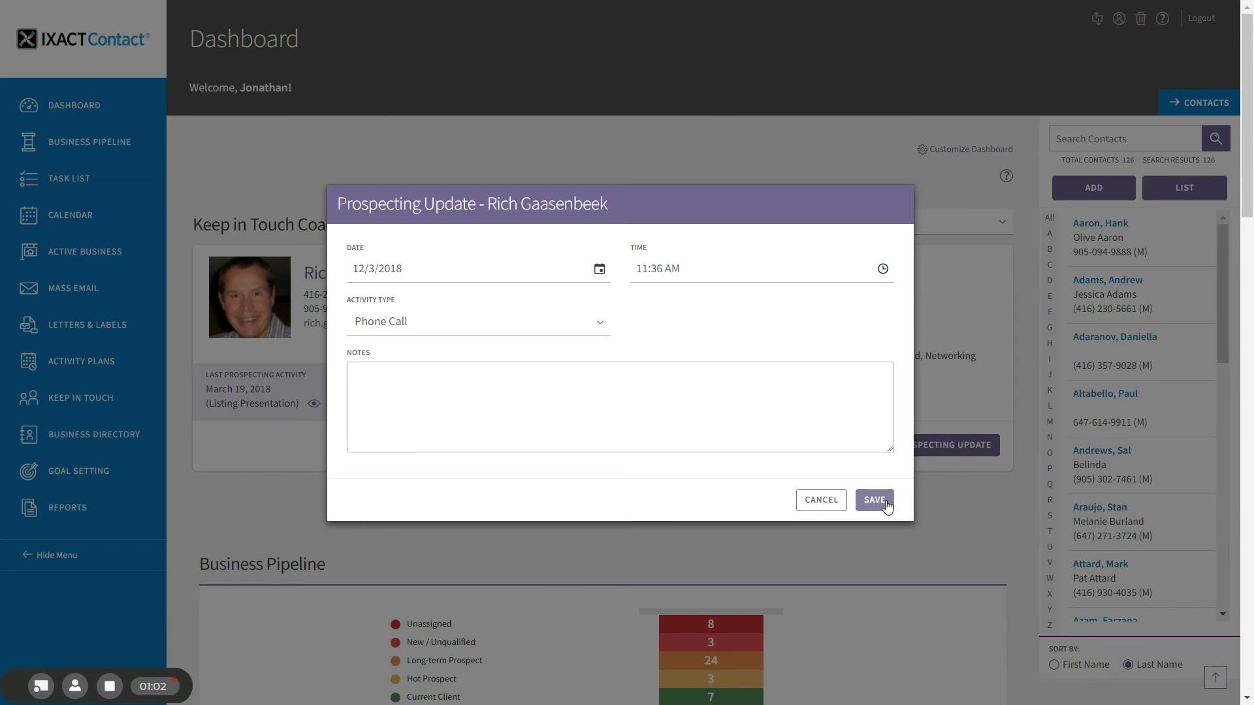
left_click(811, 503)
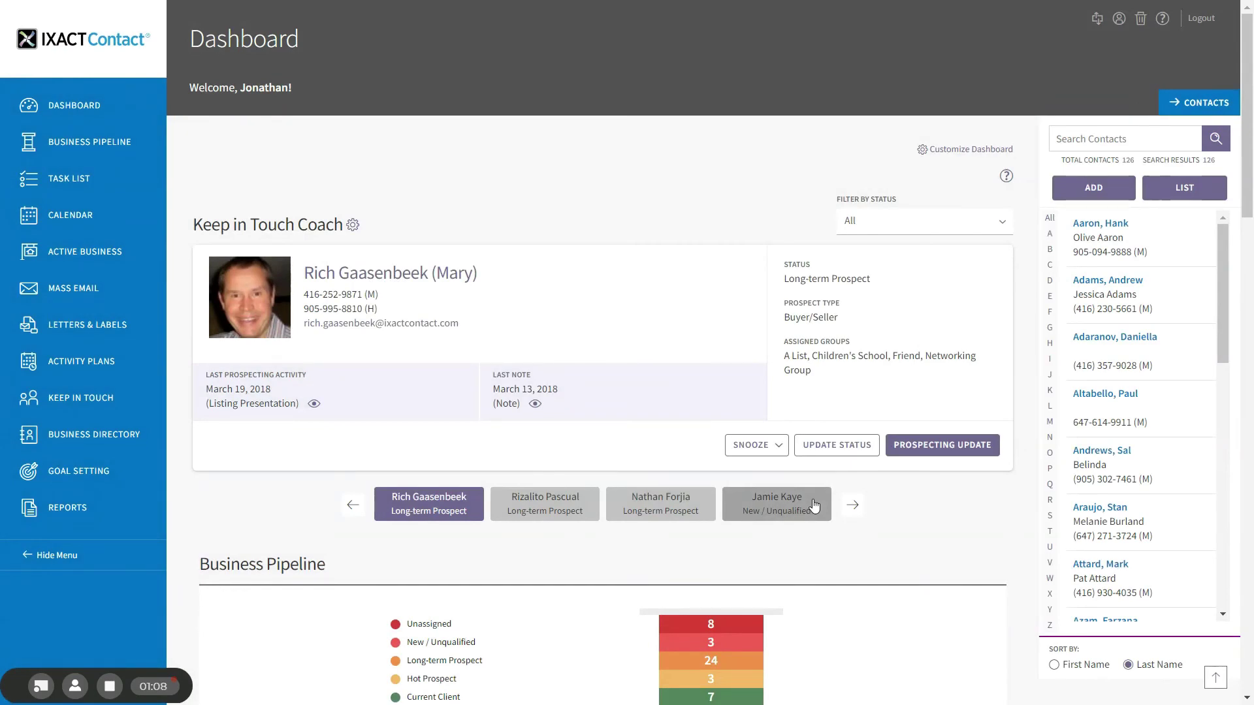
left_click(837, 447)
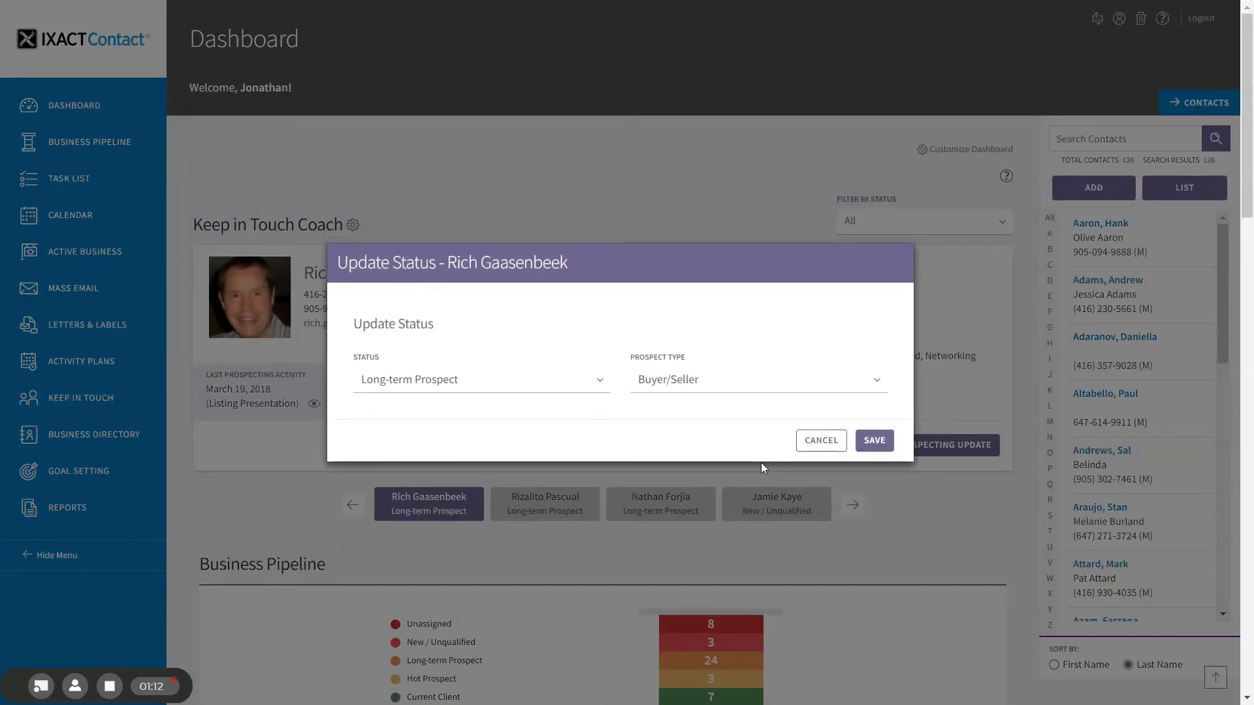
left_click(822, 442)
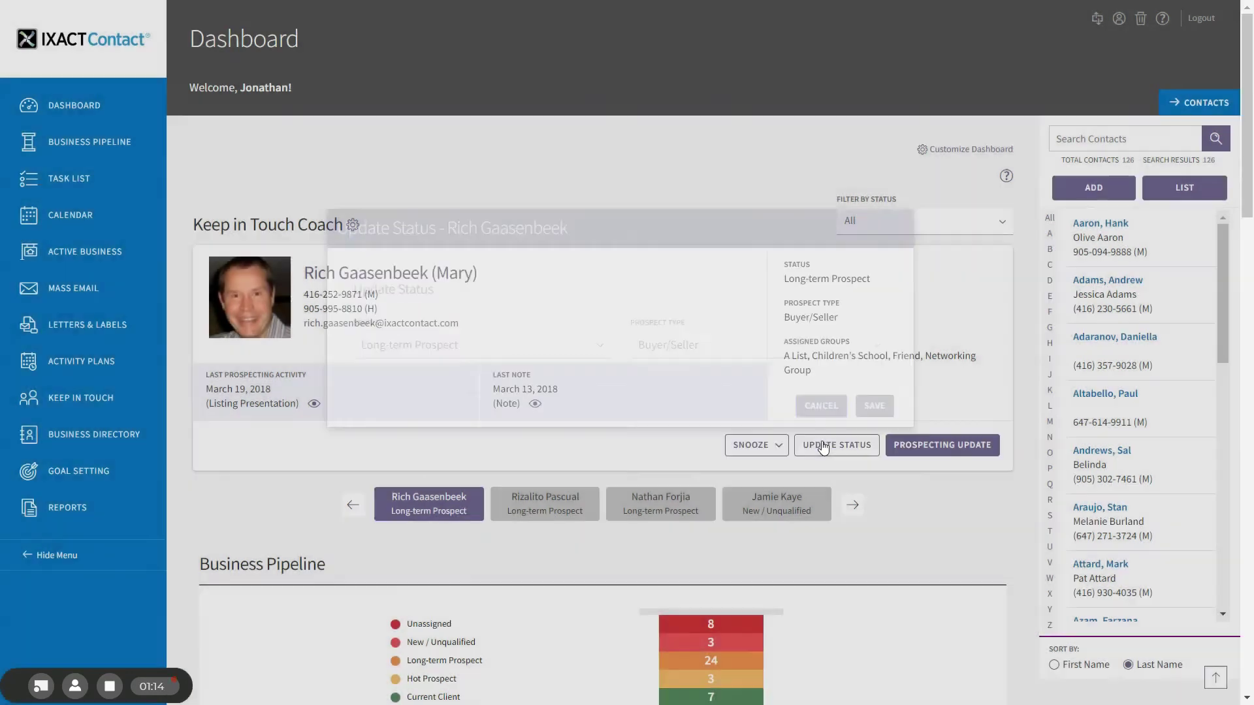
left_click(757, 445)
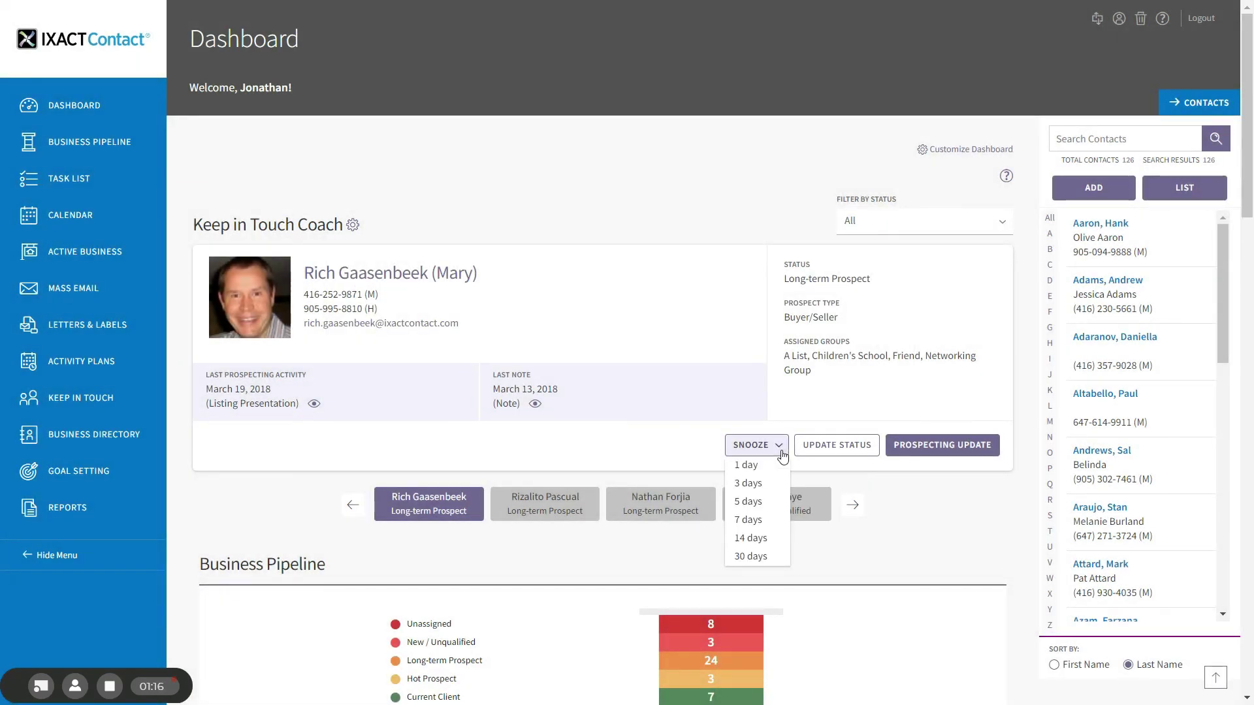